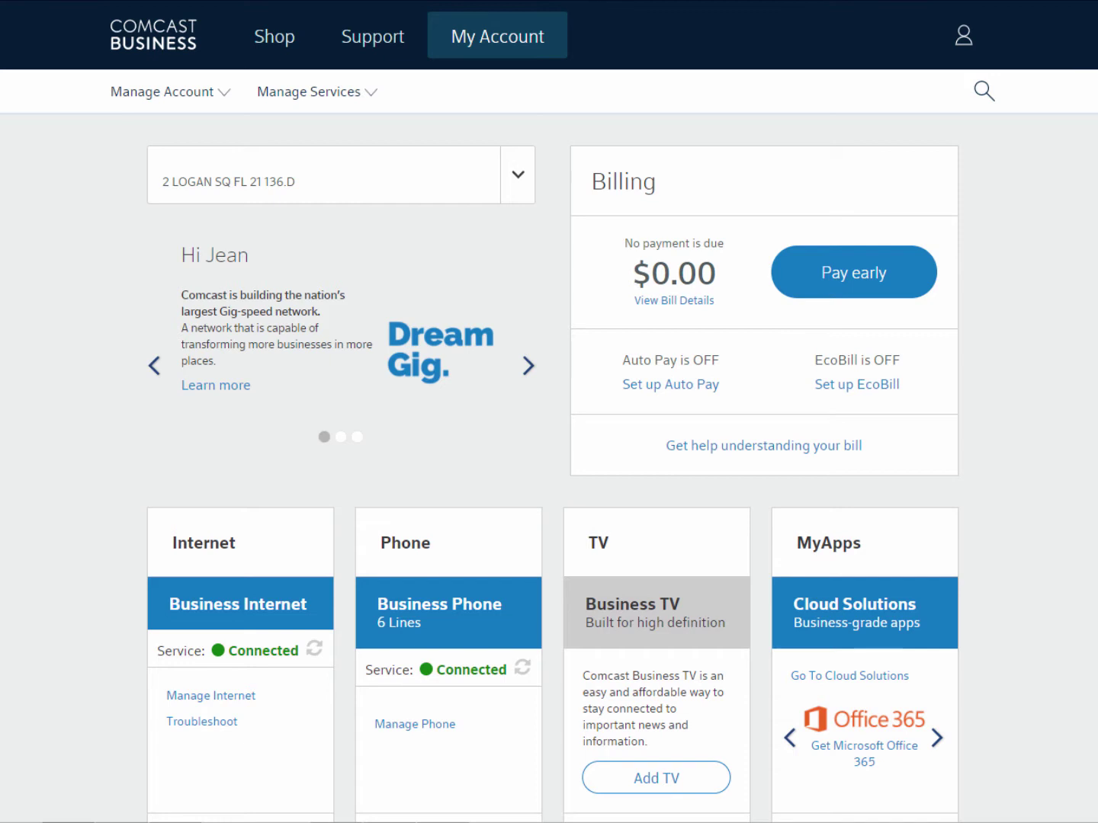
- Go to Phone > Account > Auto Attendant and open the Manage Automated Attendant page
left_click(370, 101)
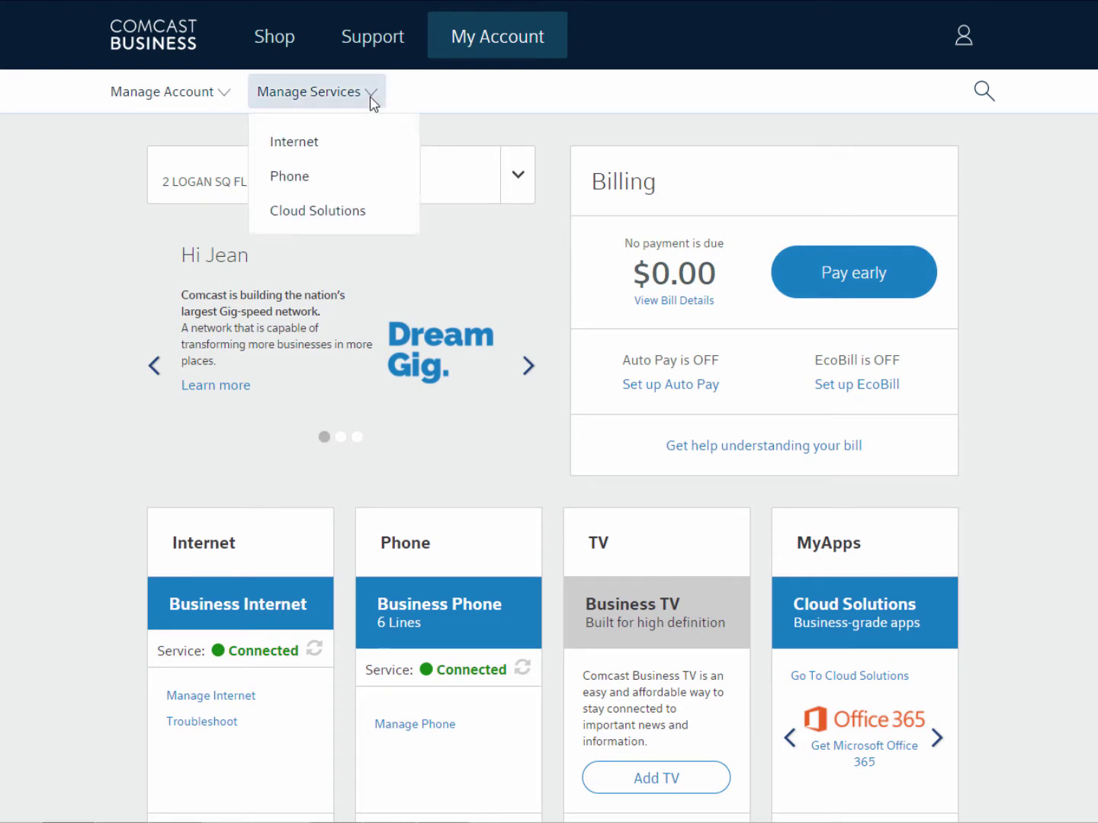
left_click(345, 177)
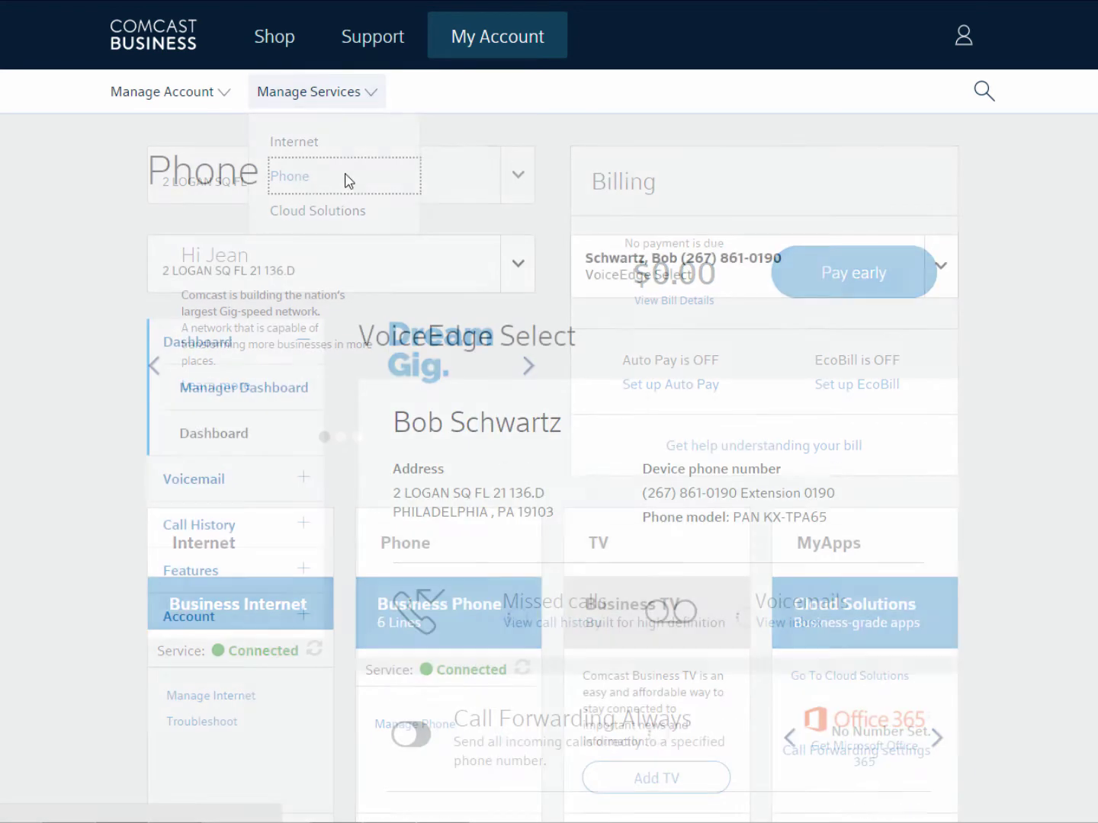
scroll(348, 181, "down", 2)
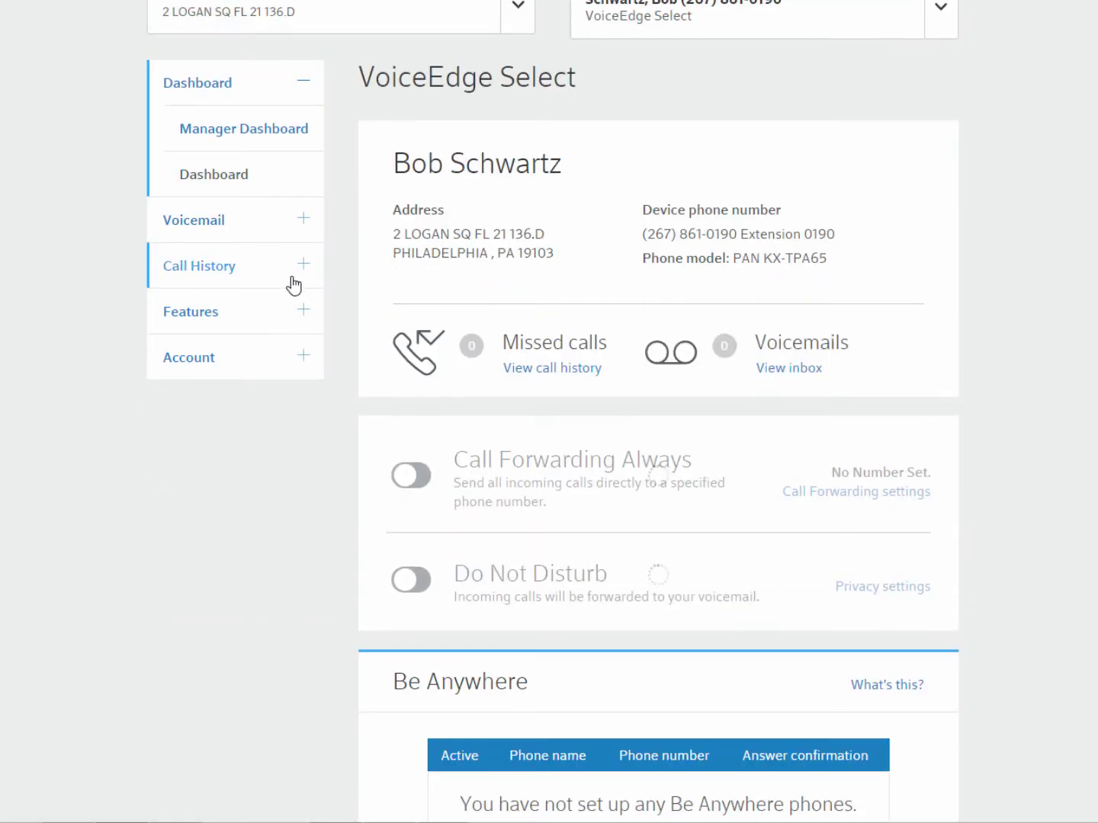
left_click(297, 374)
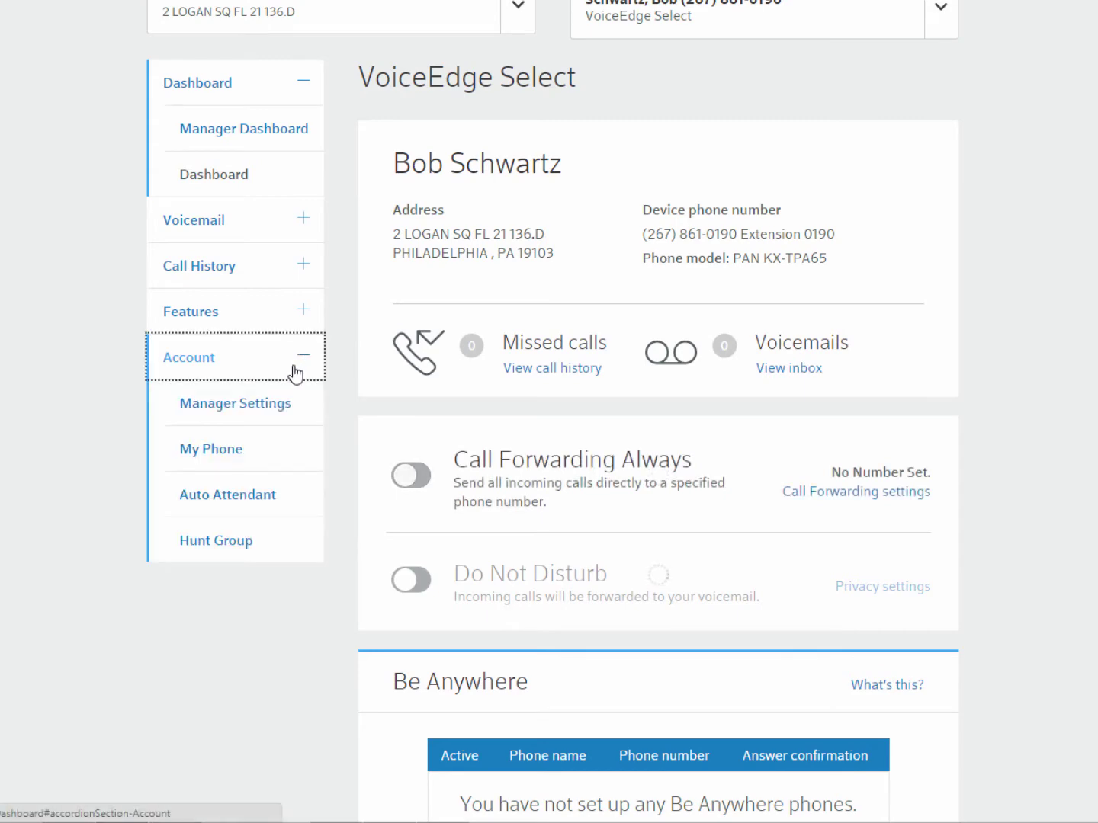
left_click(278, 500)
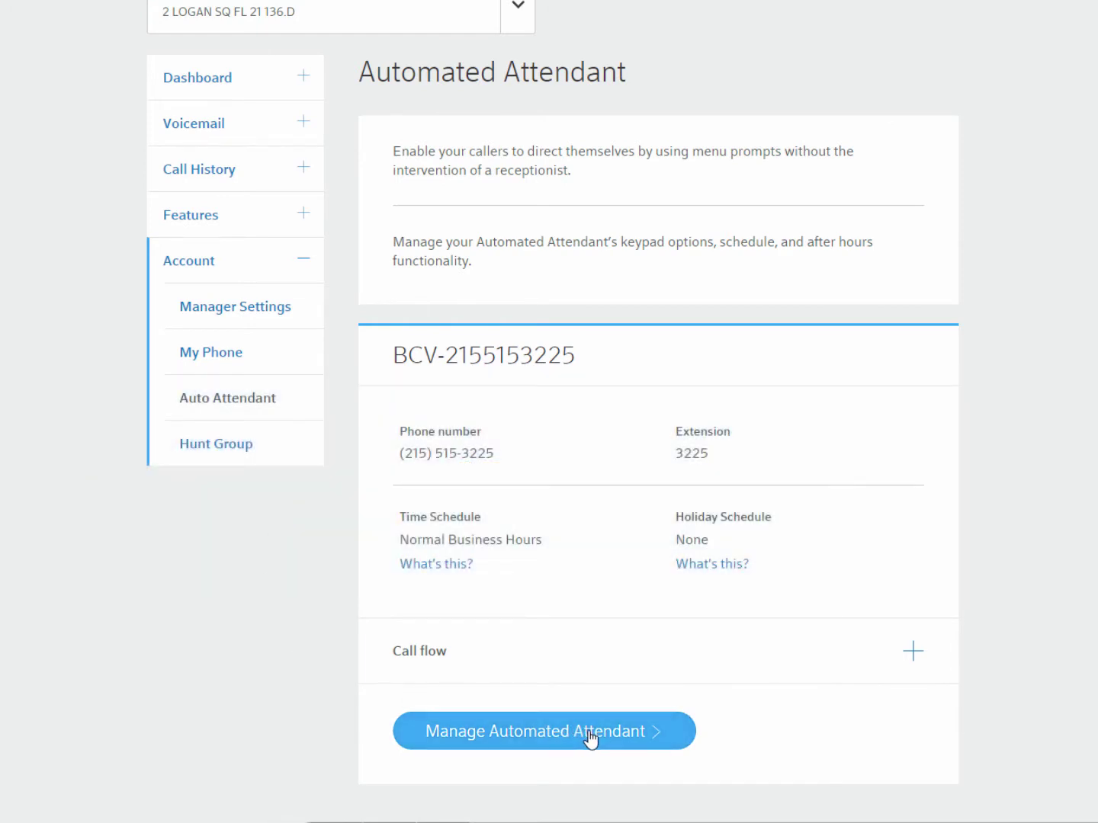
left_click(589, 733)
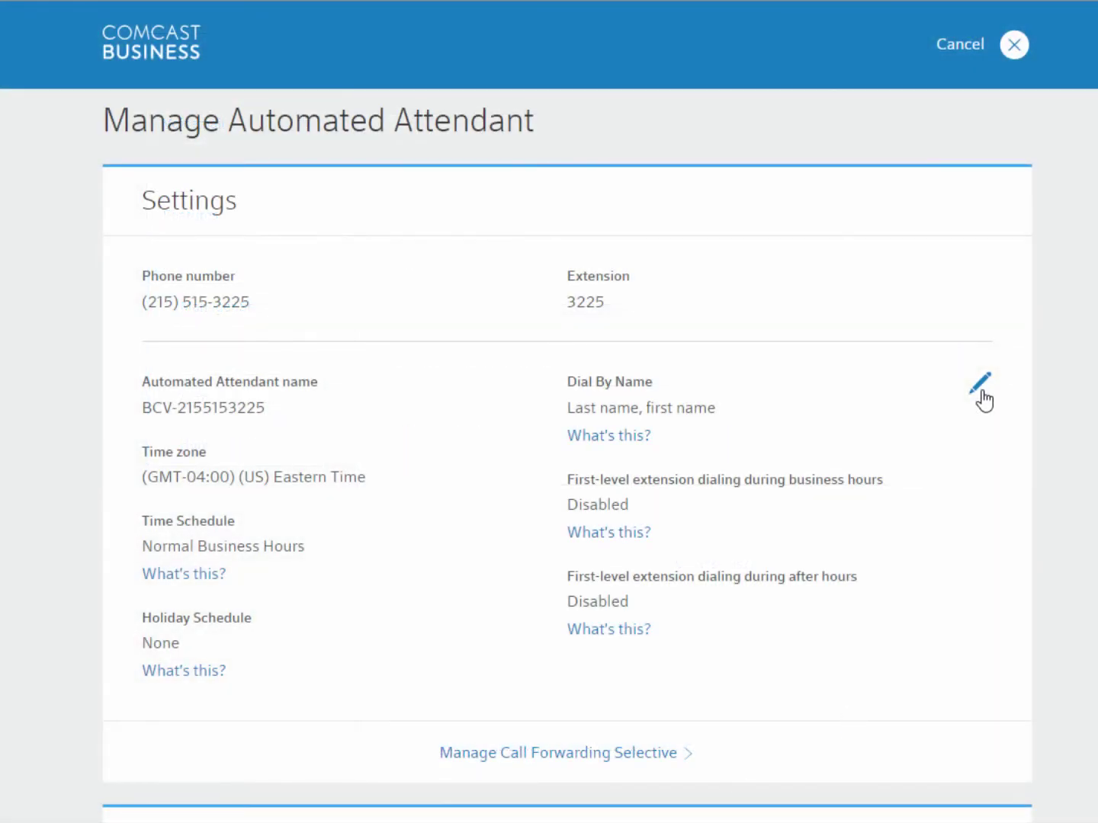
- Set Time Schedule to normal business hours and Holiday Schedule to None, enable business-hours extension dialing, and save
left_click(980, 383)
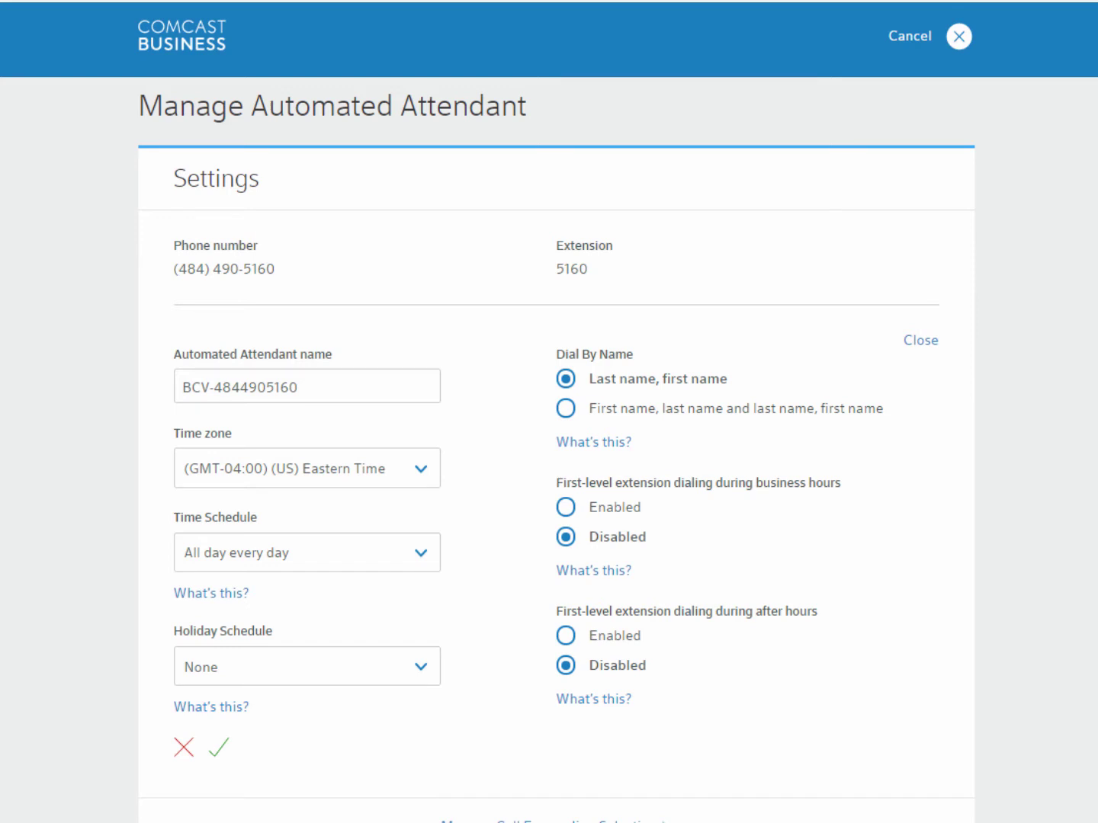
left_click(420, 562)
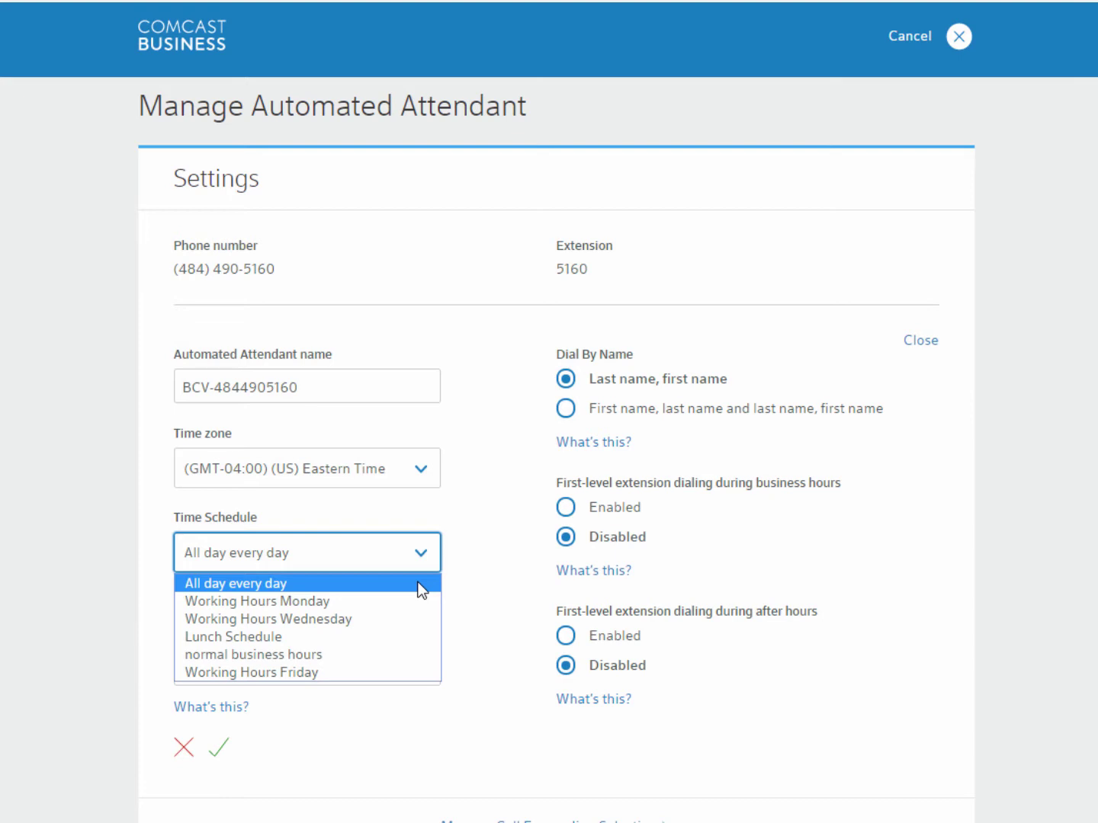
left_click(413, 654)
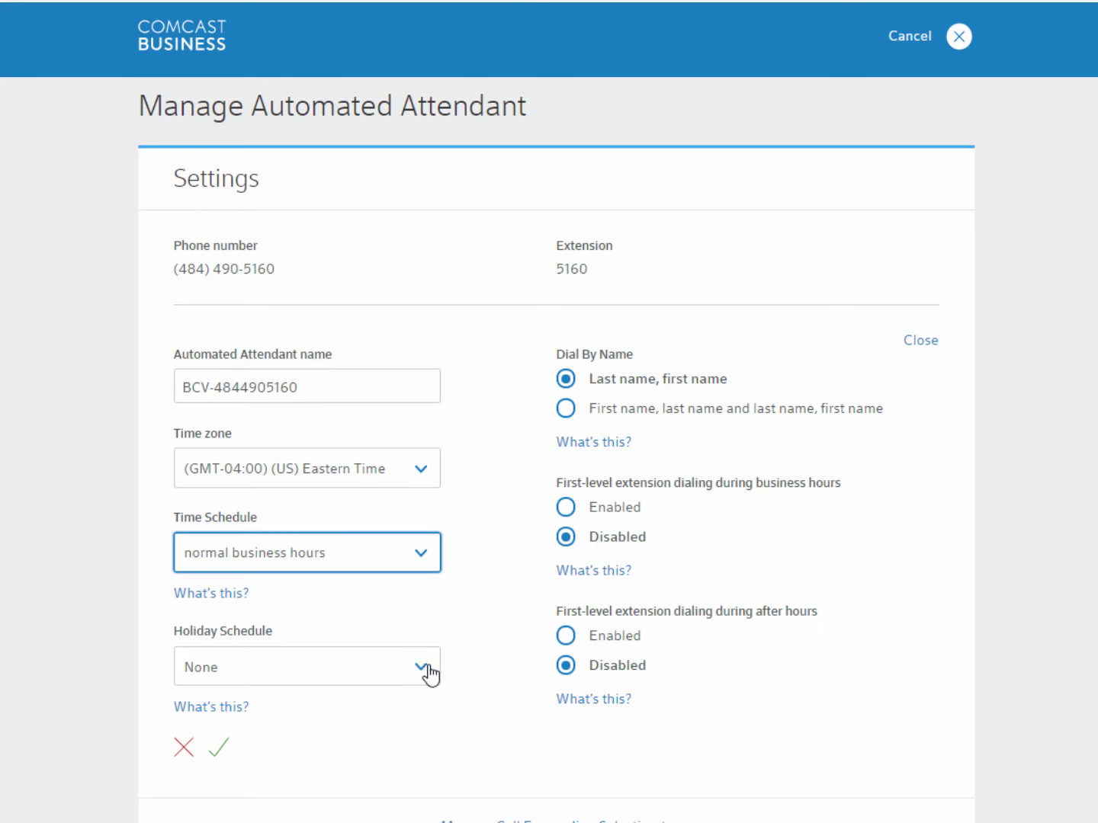
left_click(427, 668)
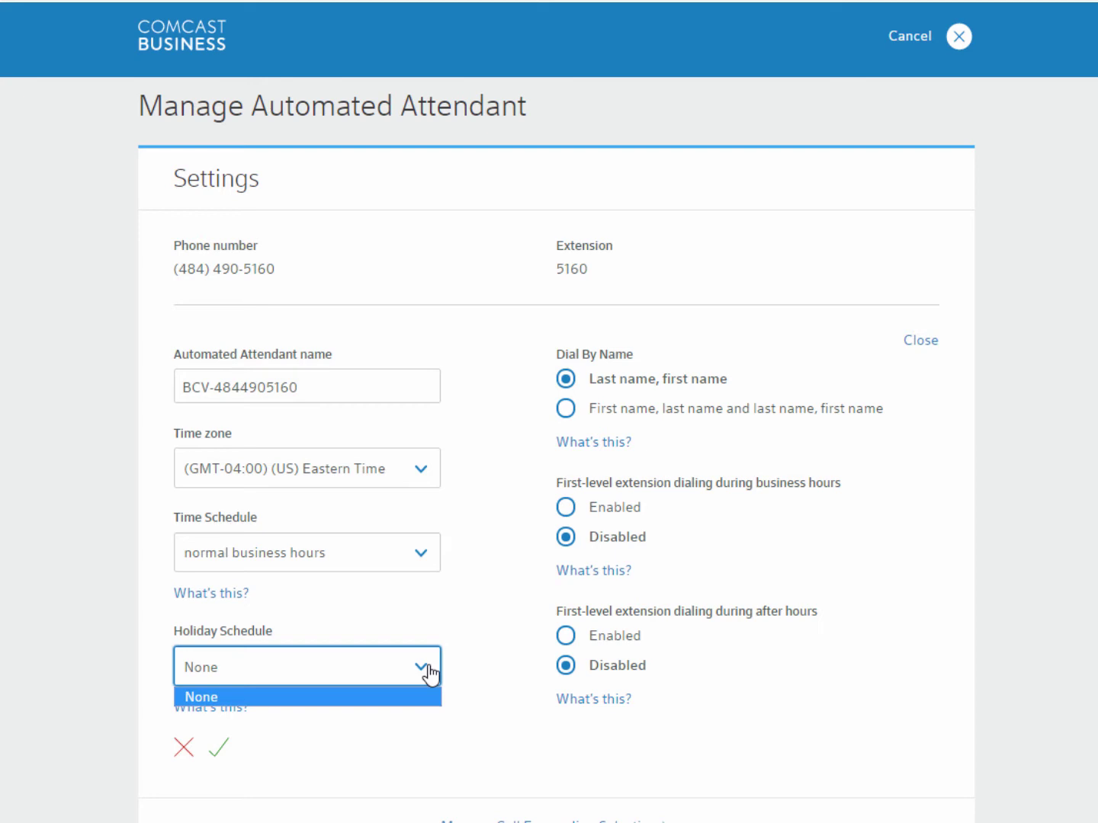
left_click(429, 671)
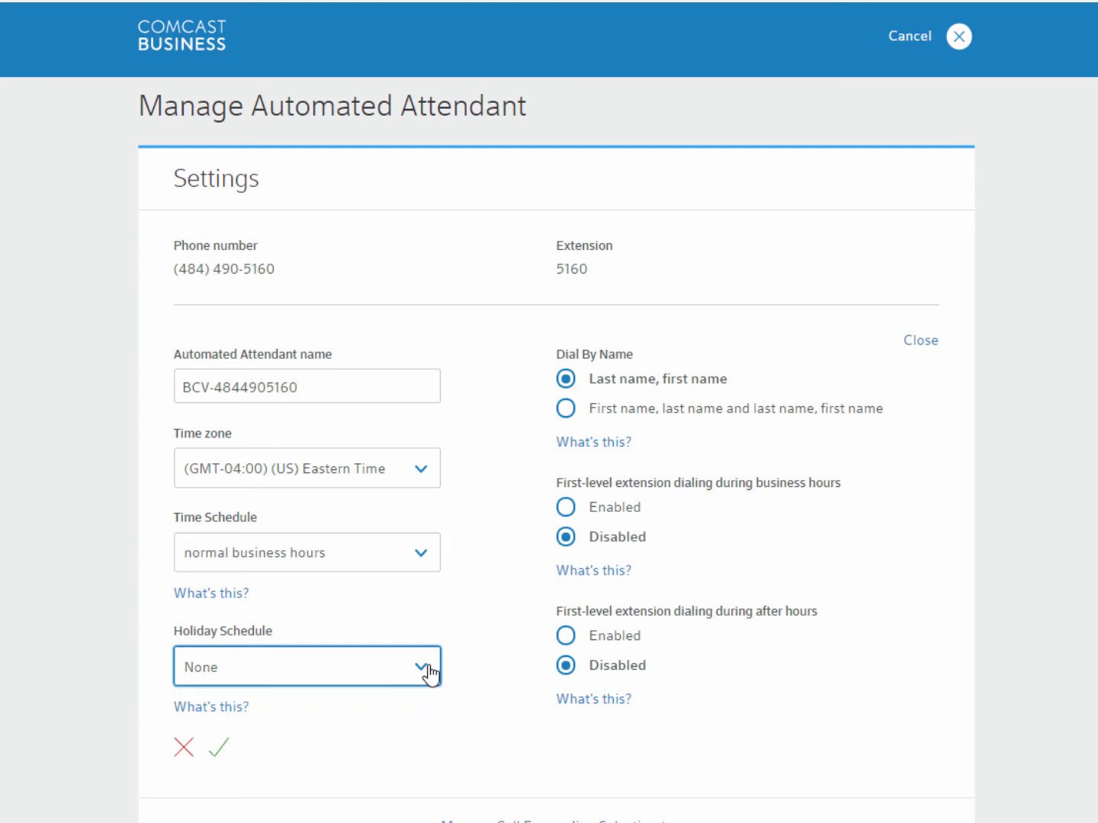
left_click(566, 507)
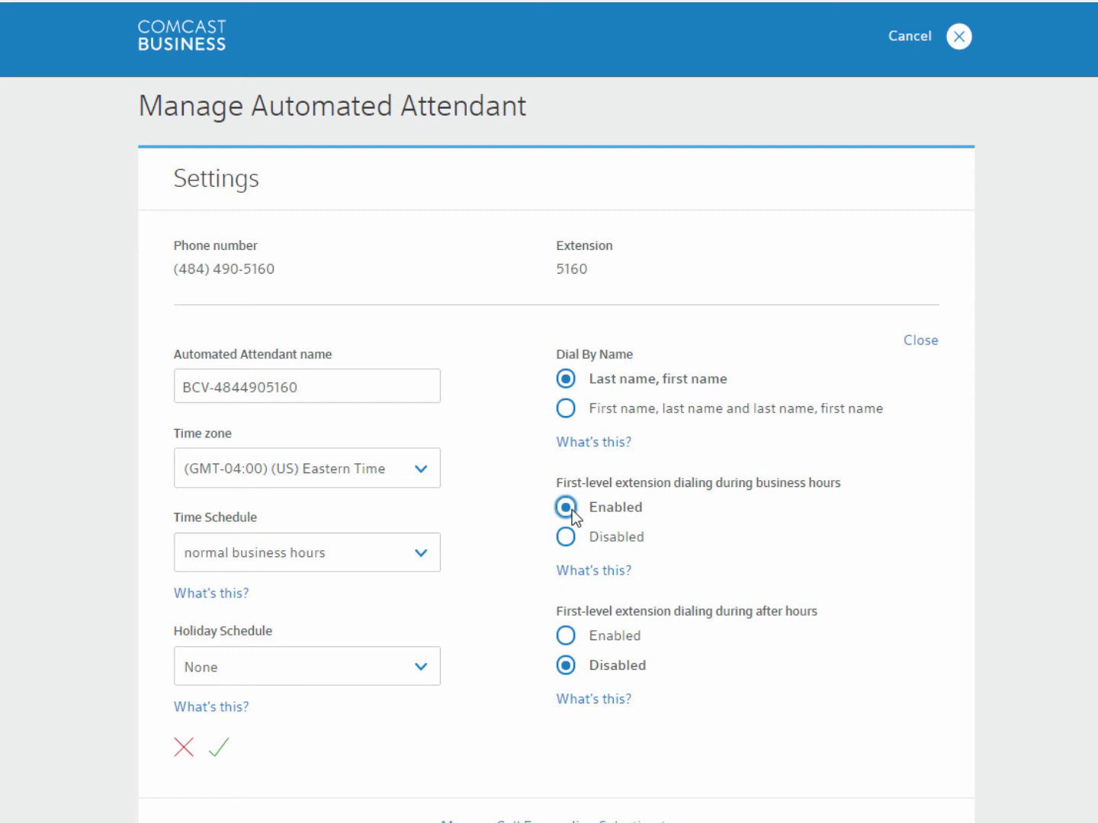
left_click(219, 750)
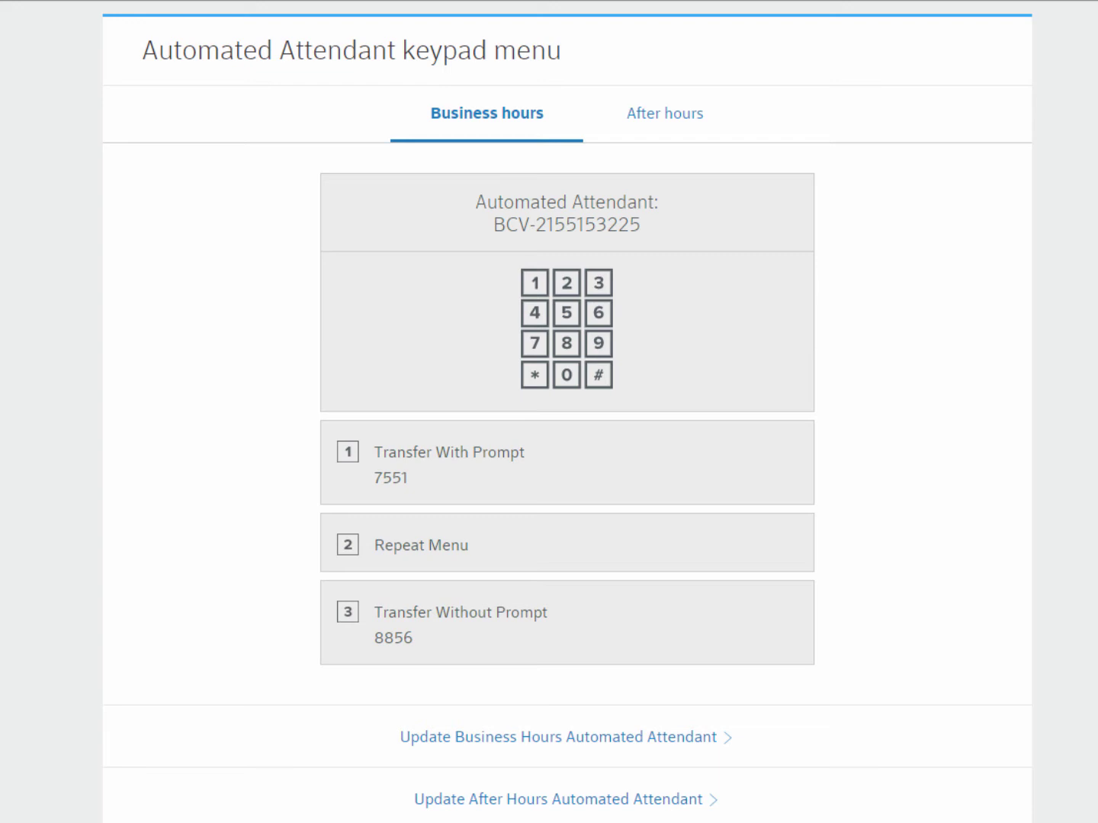
- Open the Update Business Hours Automated Attendant keypad menu editor
left_click(634, 749)
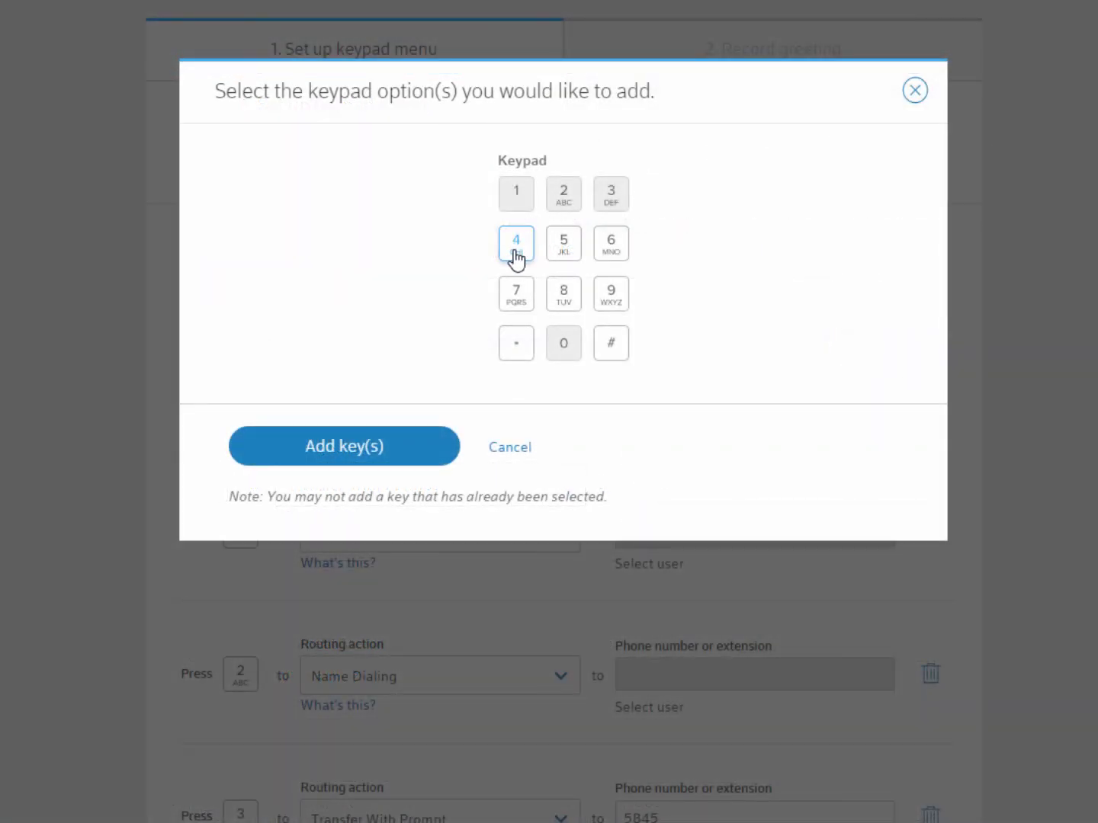
- Add key 4 to the business-hours keypad menu
left_click(516, 258)
left_click(416, 454)
scroll(469, 491, "down", 4)
left_click(352, 667)
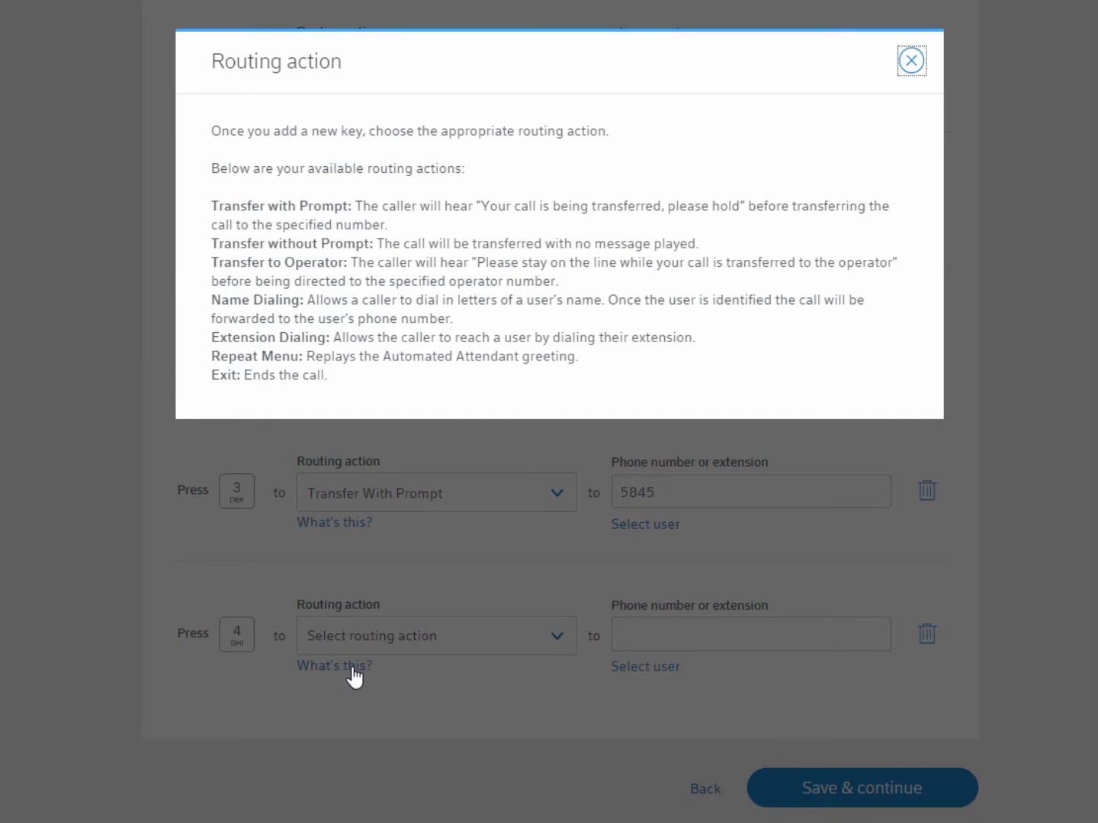
left_click(910, 63)
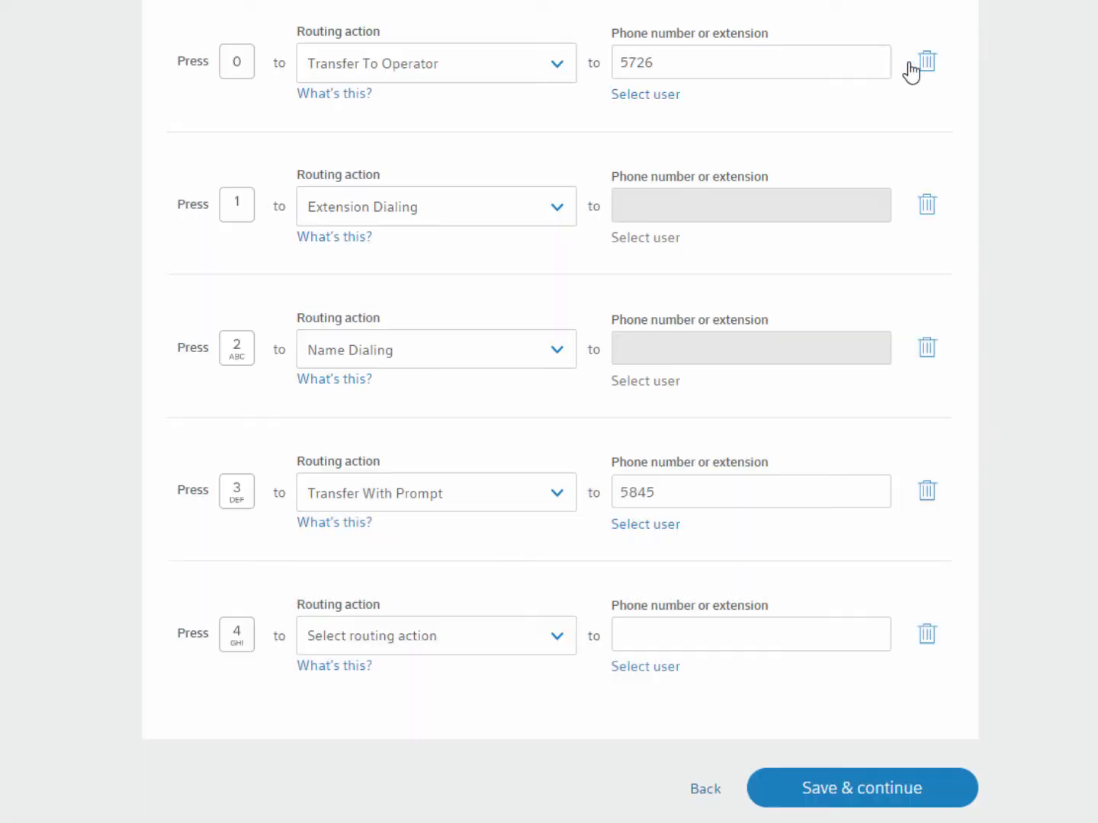
- Route key 4 as Transfer Without Prompt, choosing extension 5726 from the user list
left_click(560, 644)
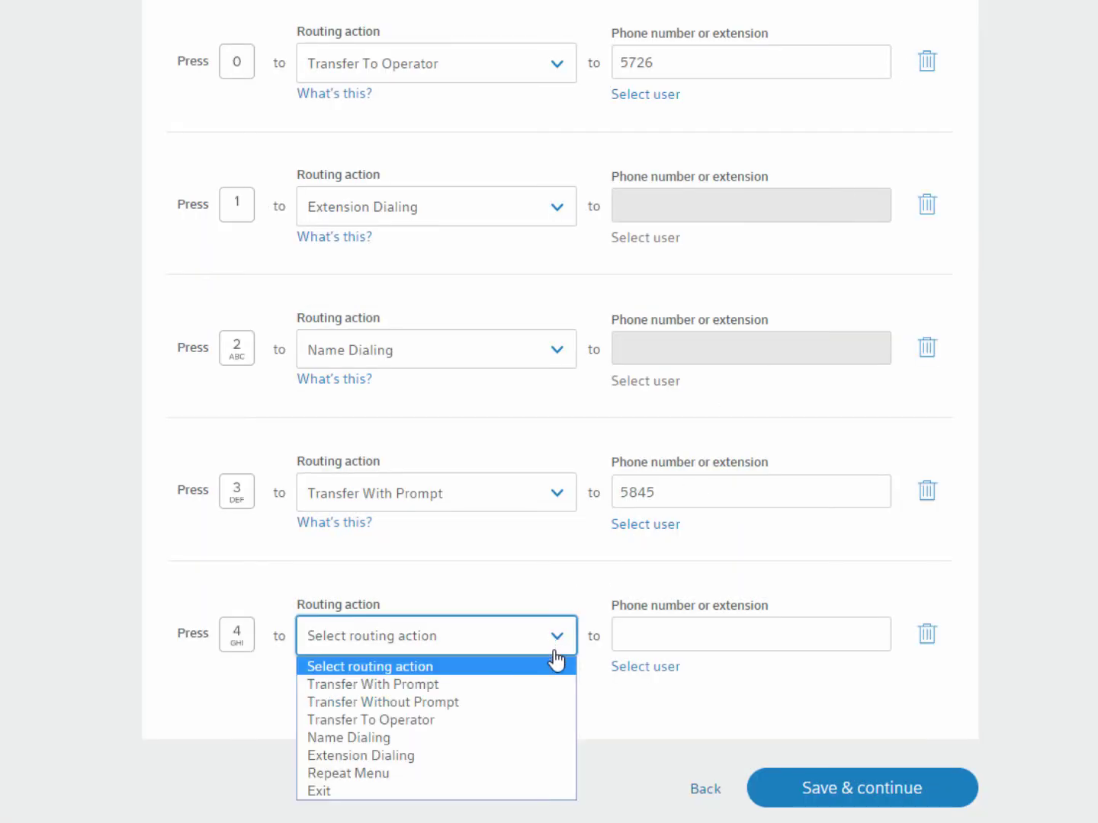
left_click(538, 701)
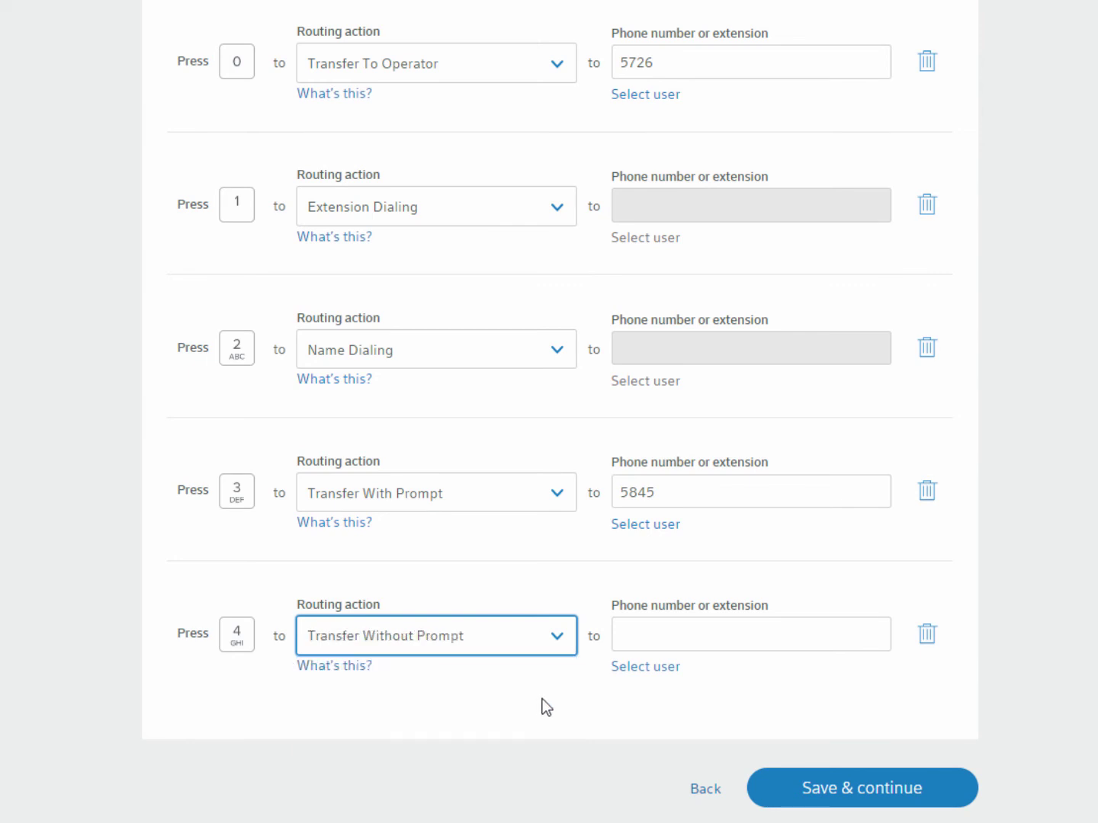
left_click(697, 633)
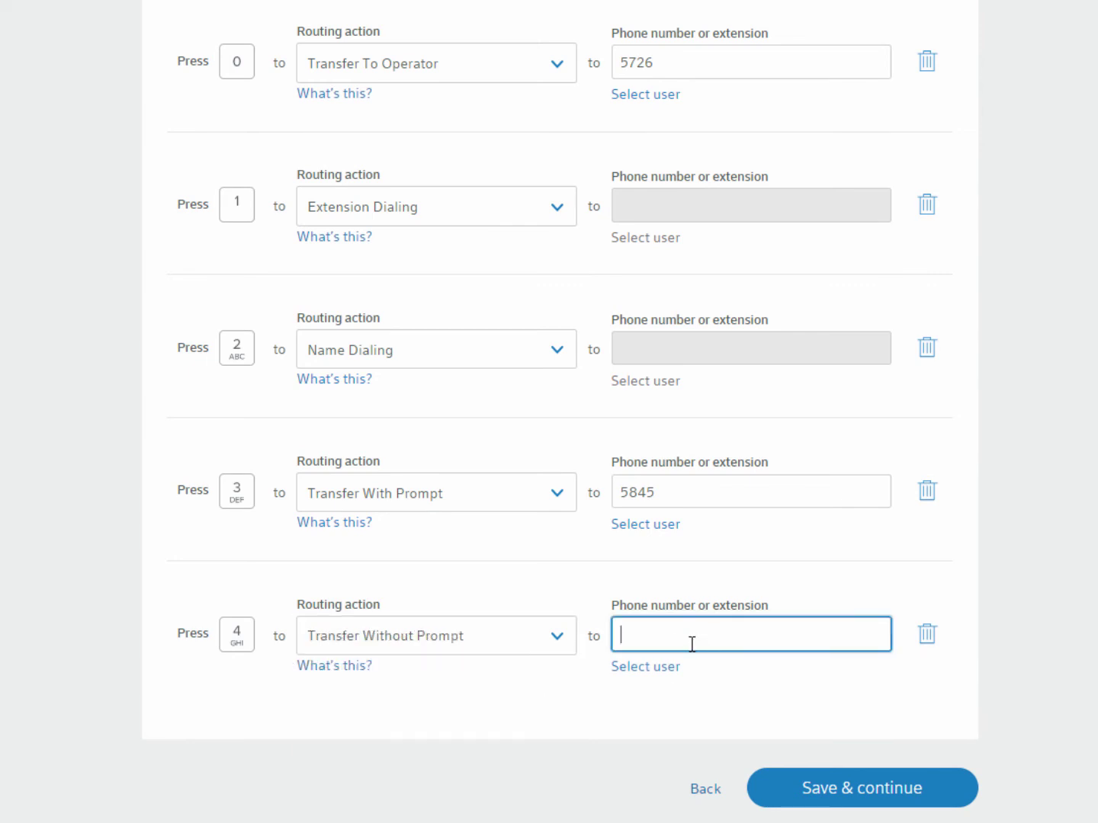
left_click(667, 676)
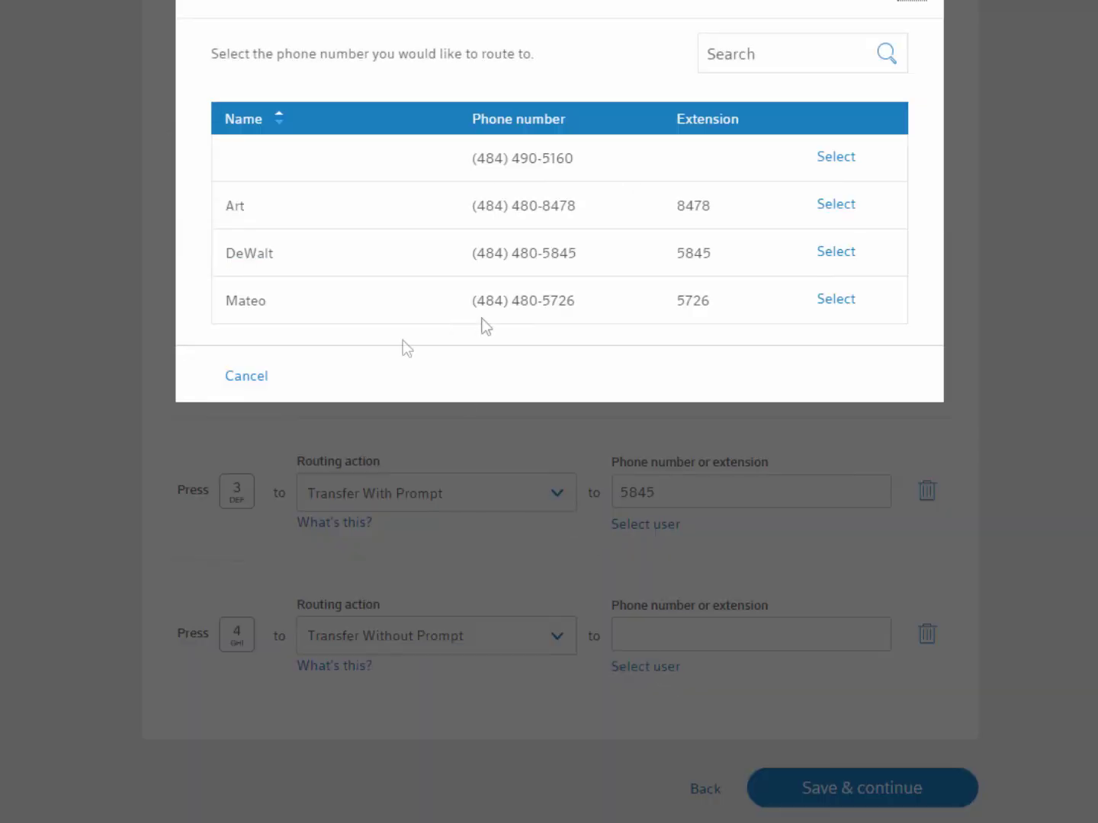
left_click(839, 302)
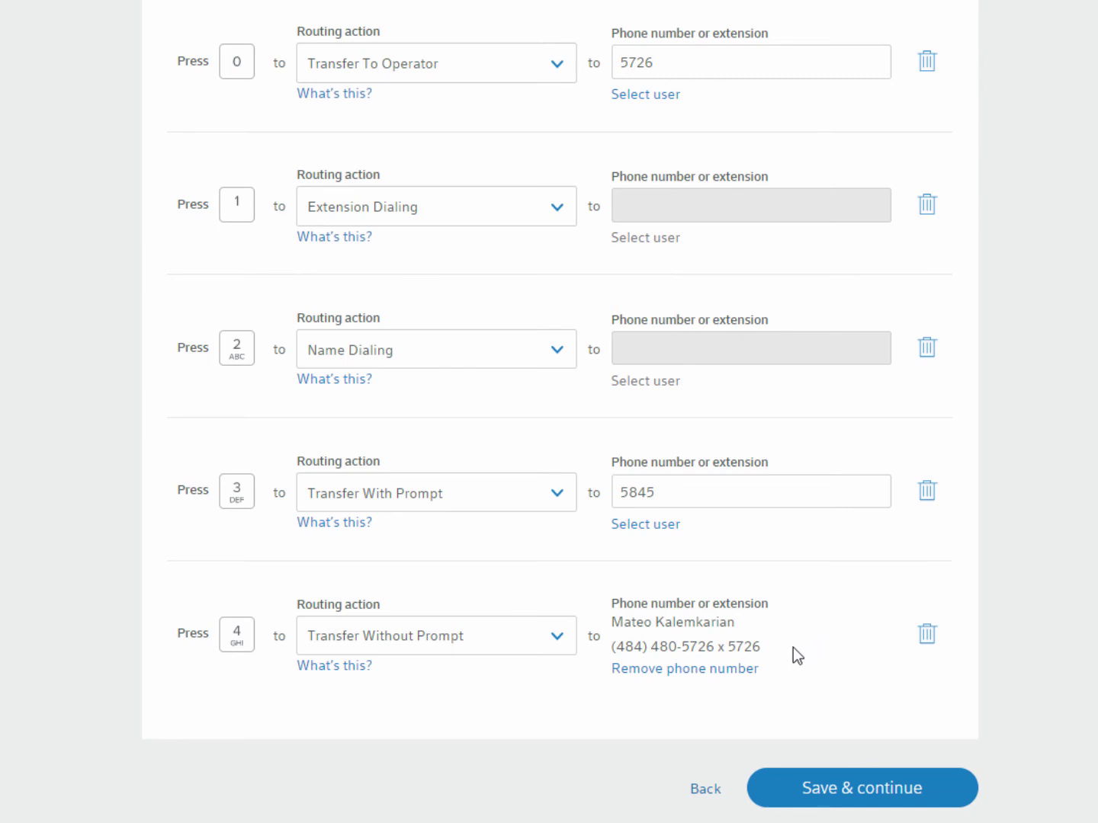
left_click(749, 670)
left_click(737, 640)
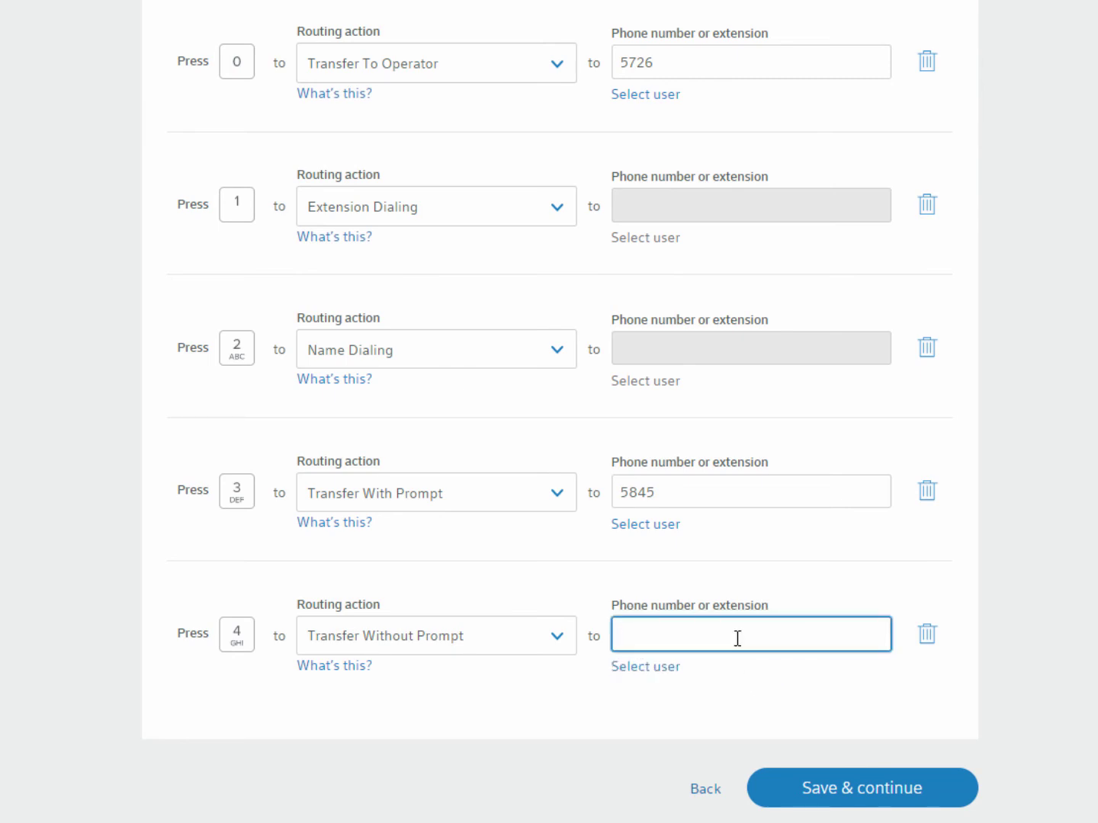
left_click(856, 800)
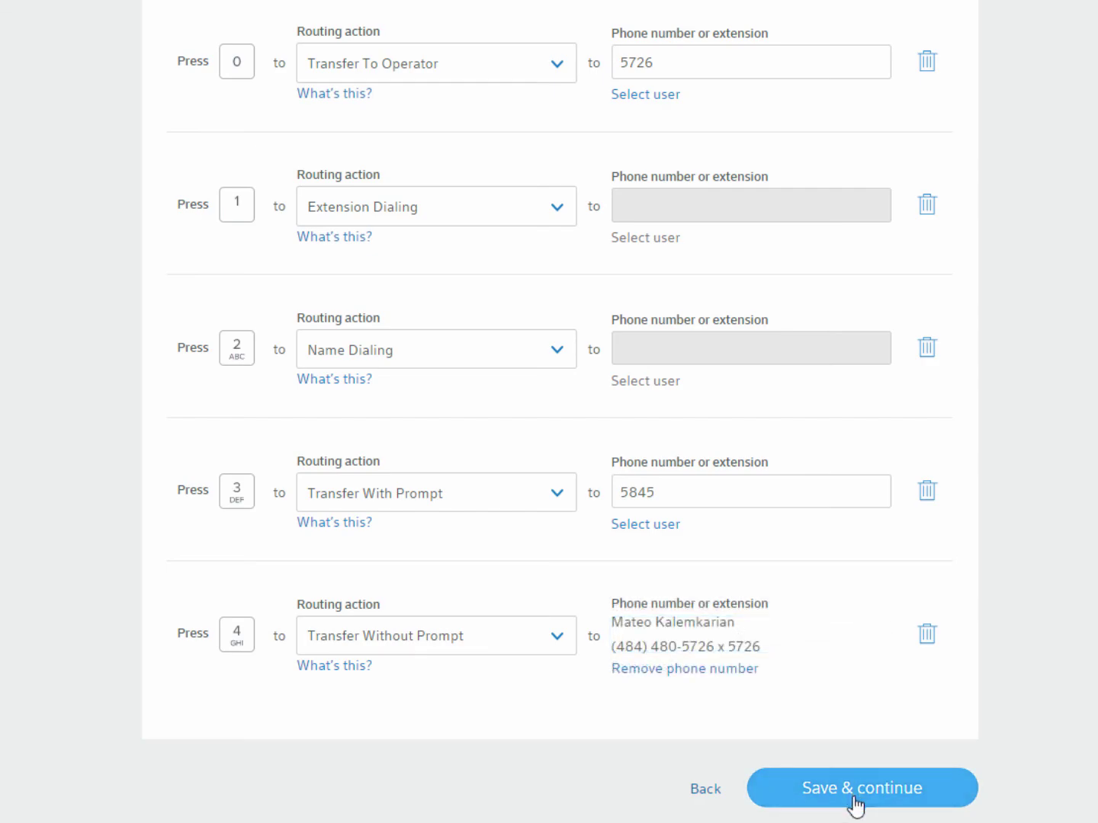
- Add key 5 with Transfer Without Prompt to *551000 and save the keypad menu
scroll(869, 534, "up", 10)
left_click(865, 343)
left_click(561, 220)
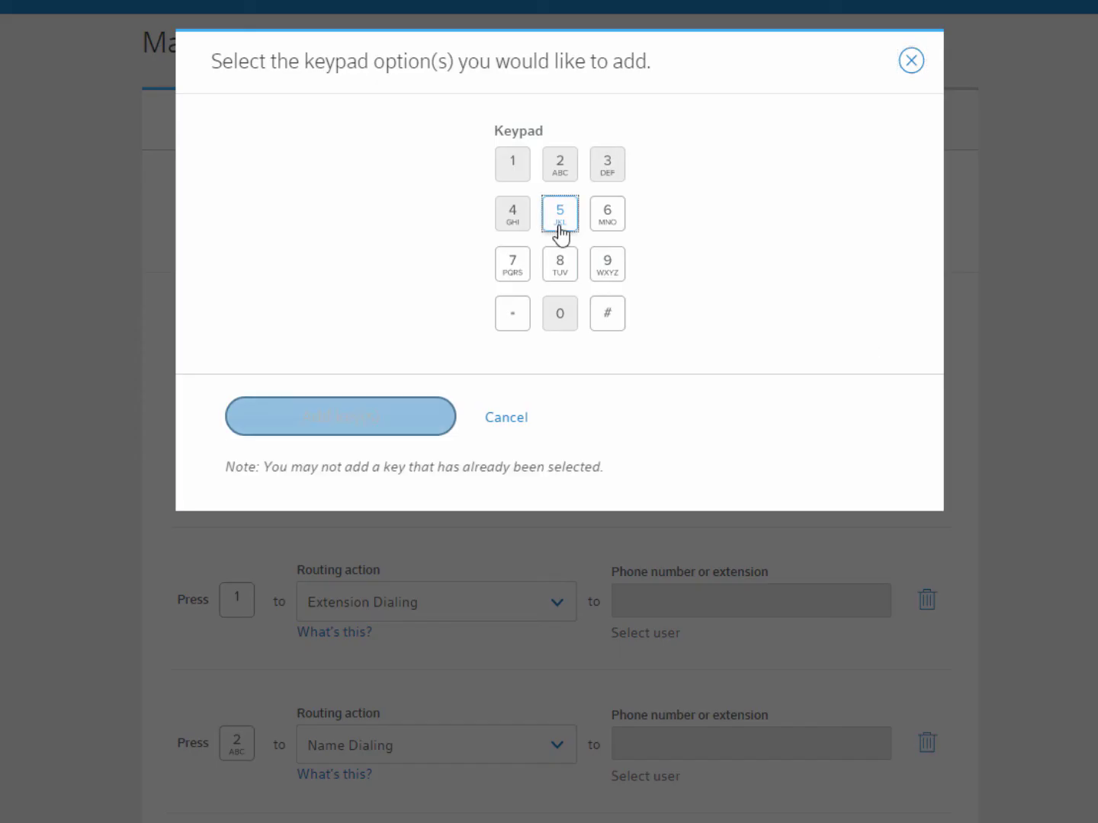
left_click(422, 421)
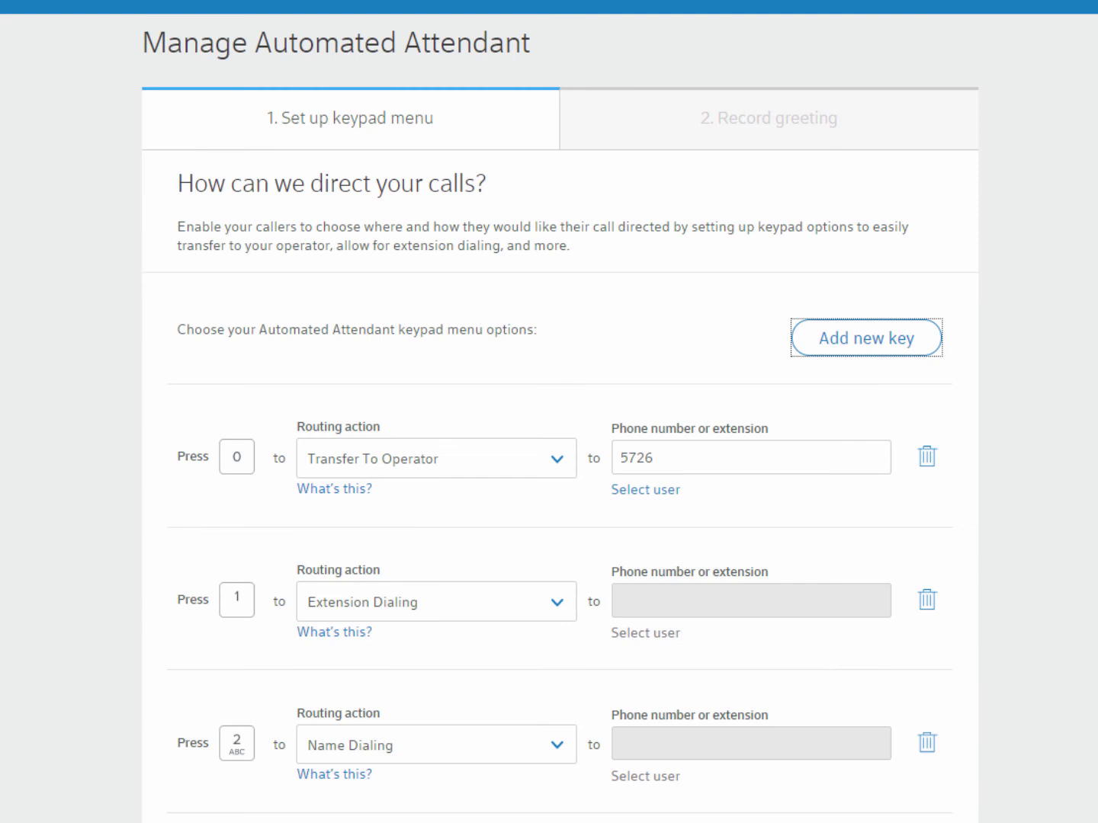
scroll(586, 522, "down", 8)
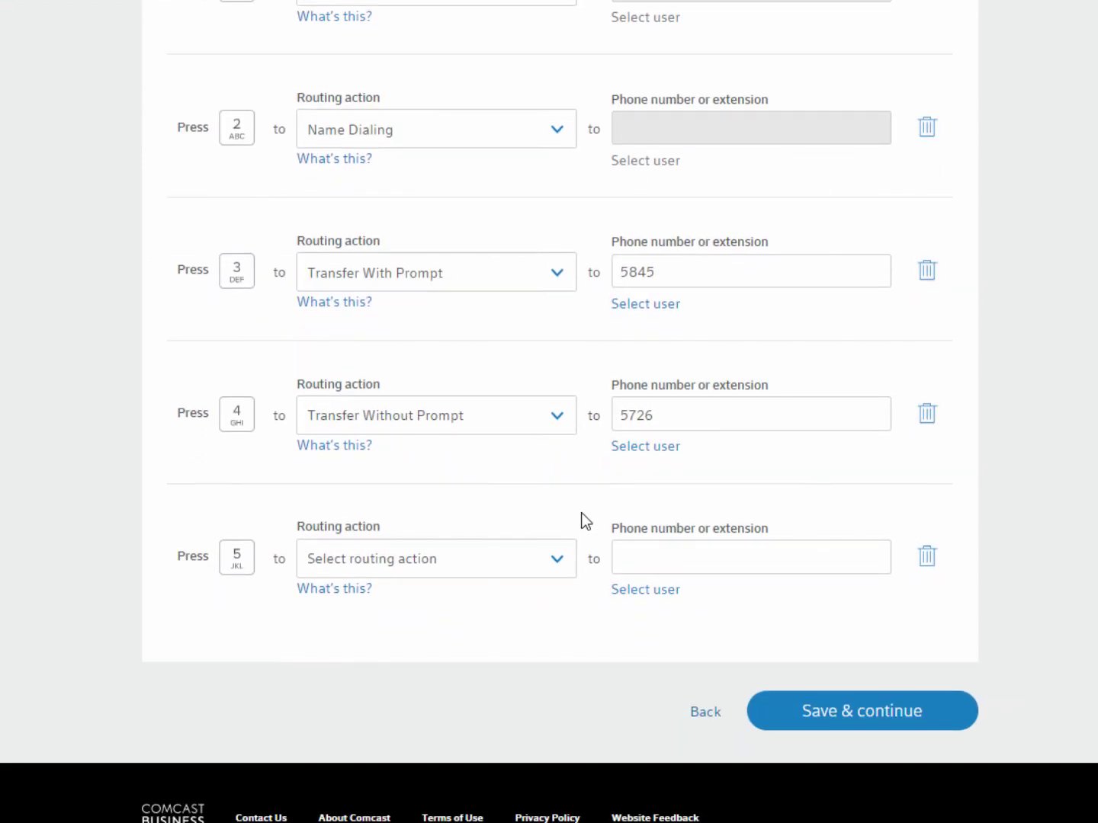
left_click(561, 560)
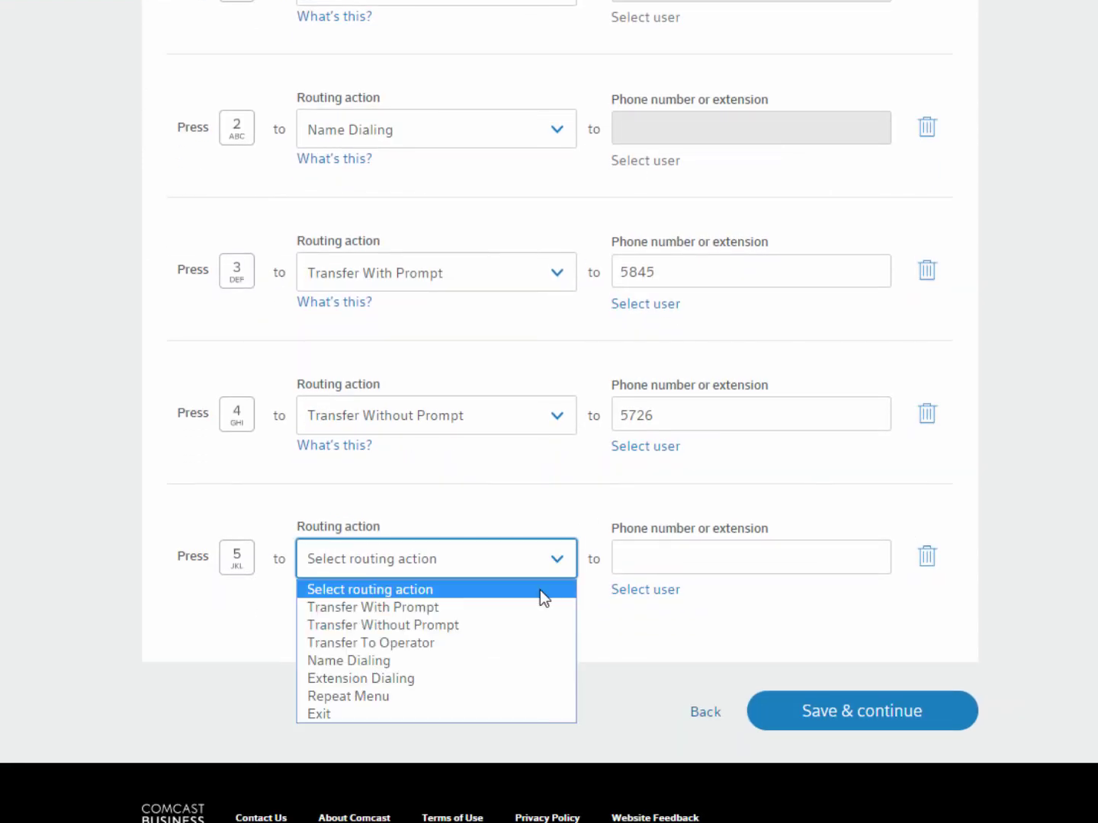
left_click(534, 623)
left_click(618, 571)
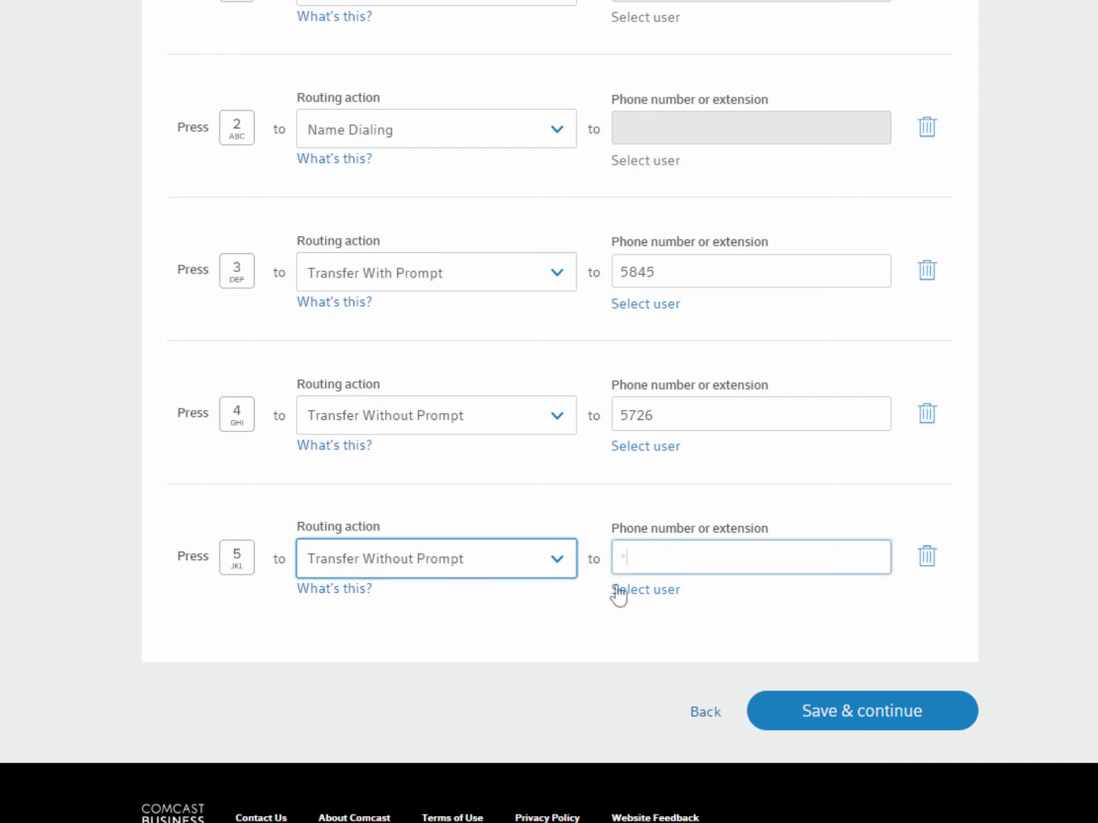
type("*551000")
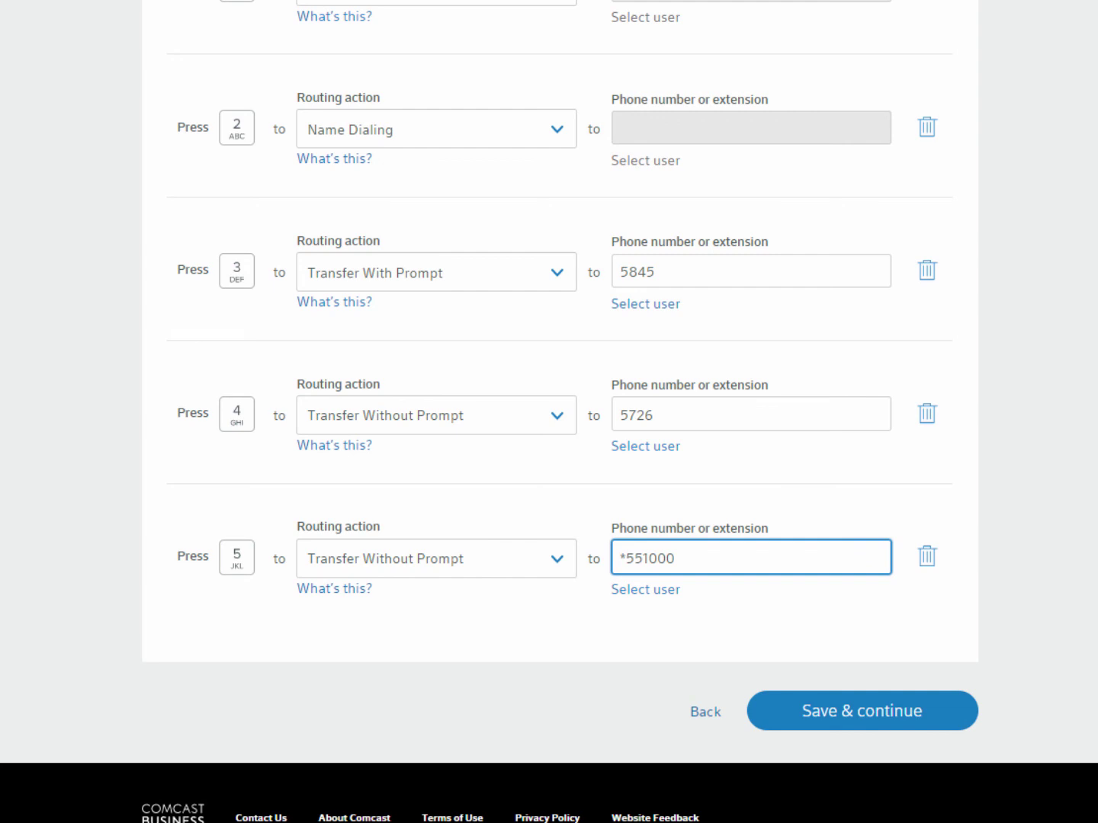
left_click(934, 720)
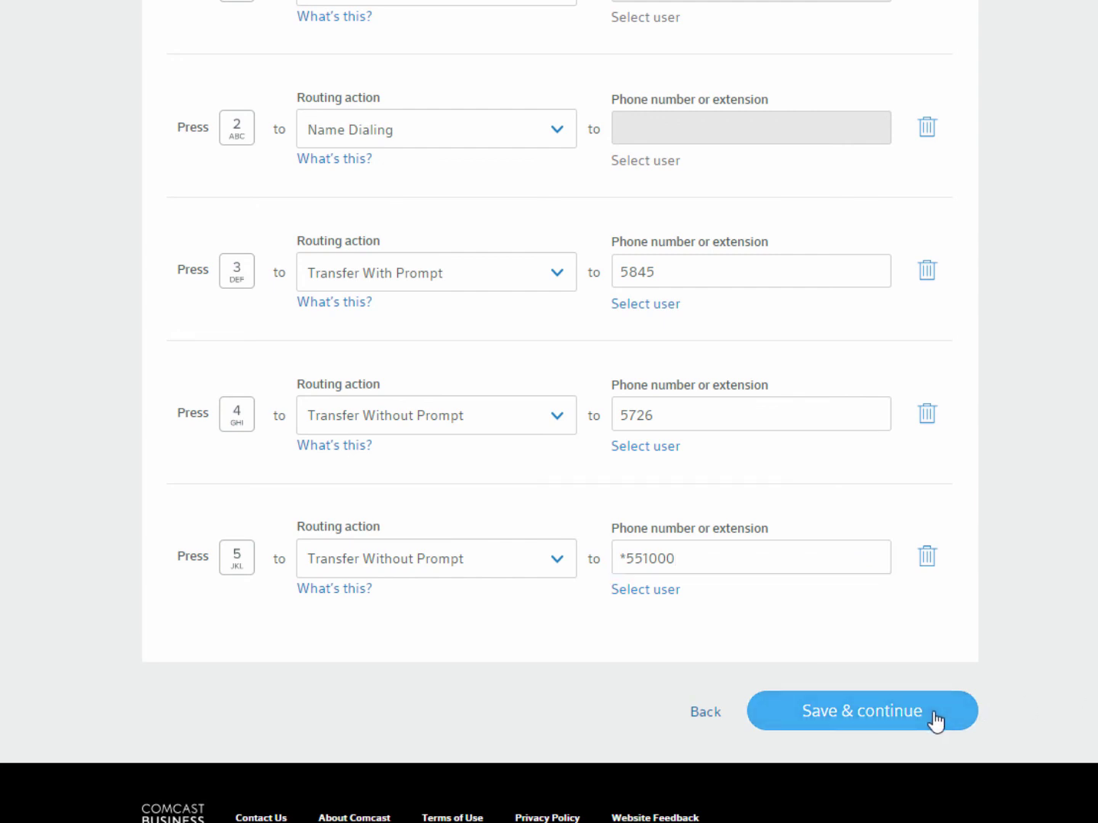